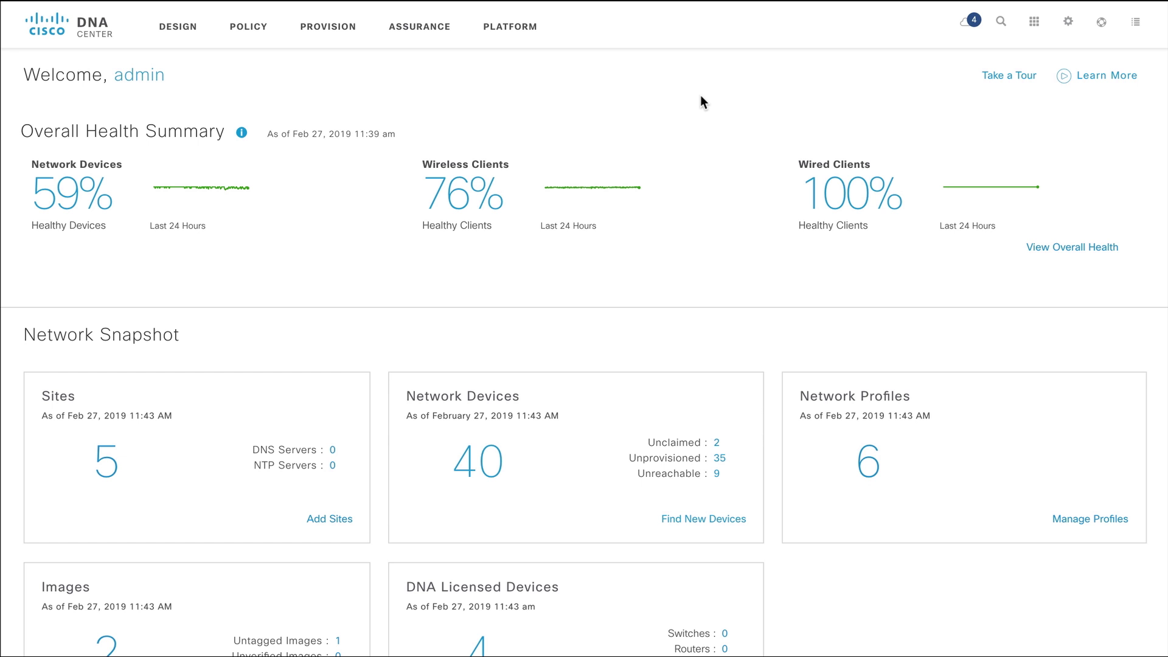
Scroll the home dashboard down to the Network Configuration and Operations section
{"action": "scroll", "coordinate": [699, 95], "scroll_direction": "down", "scroll_amount": 10}
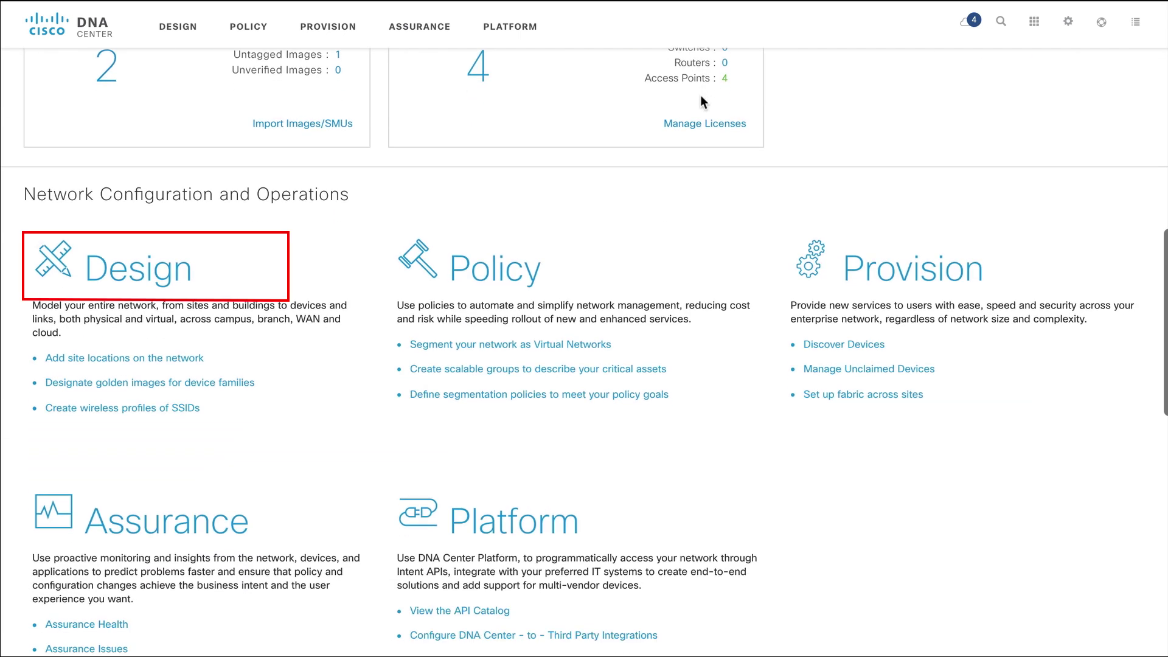
Go to Design > Network Settings > Wireless, listing 4 enterprise SSIDs and 1 guest SSID
{"action": "left_click", "coordinate": [171, 289]}
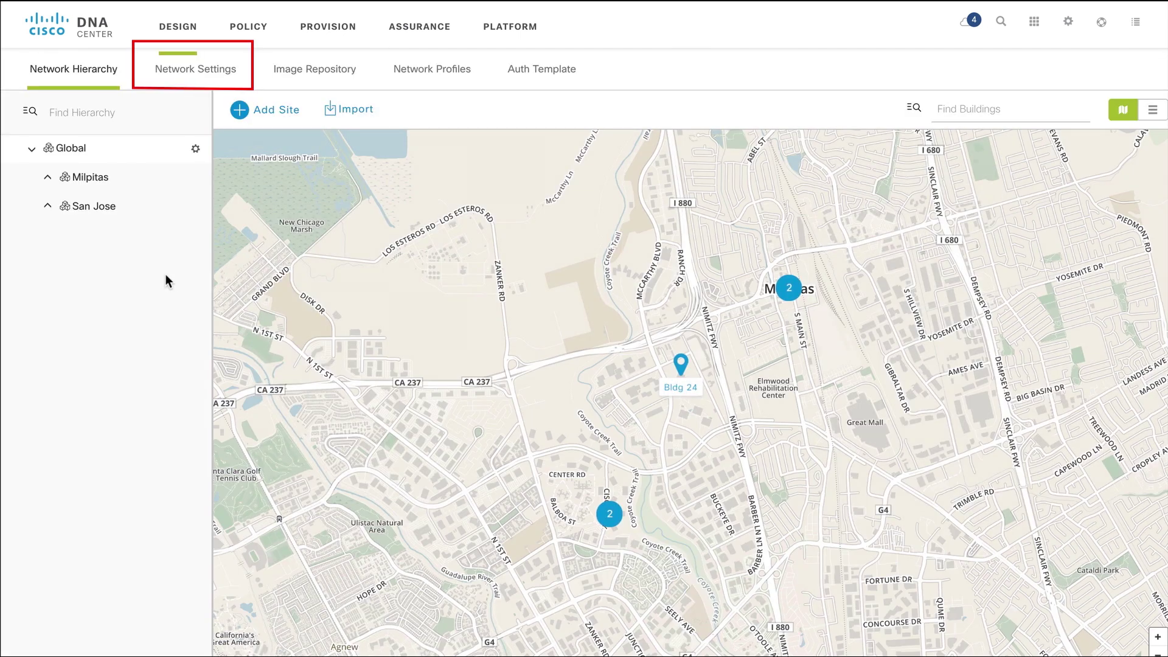
{"action": "left_click", "coordinate": [187, 73]}
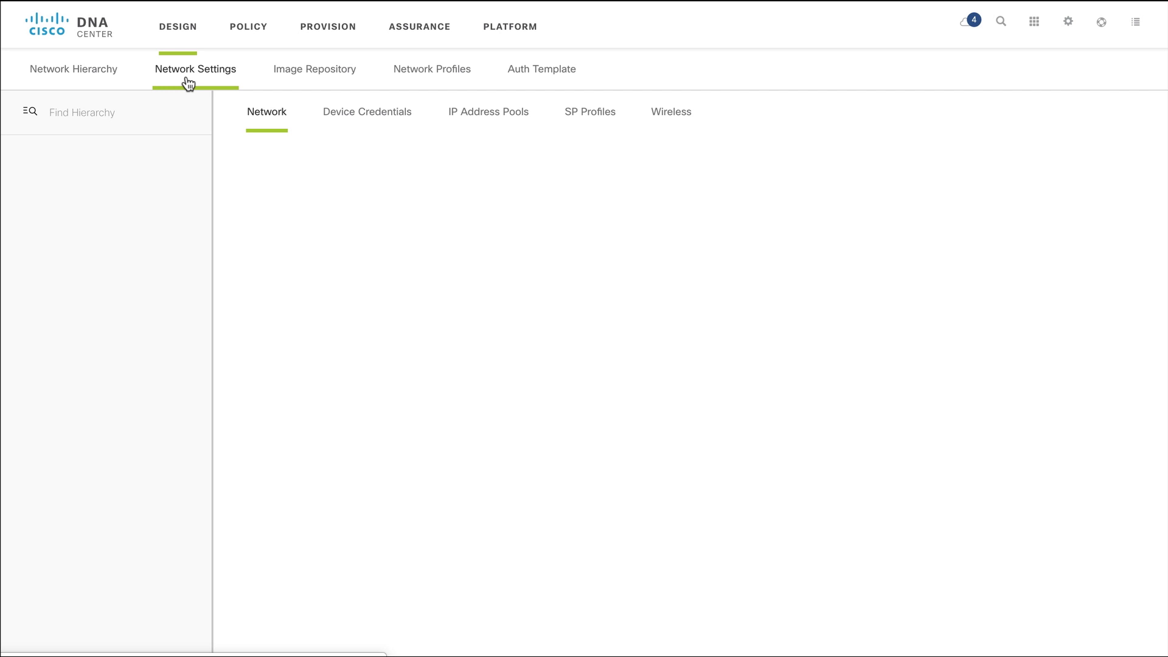
{"action": "left_click", "coordinate": [679, 130]}
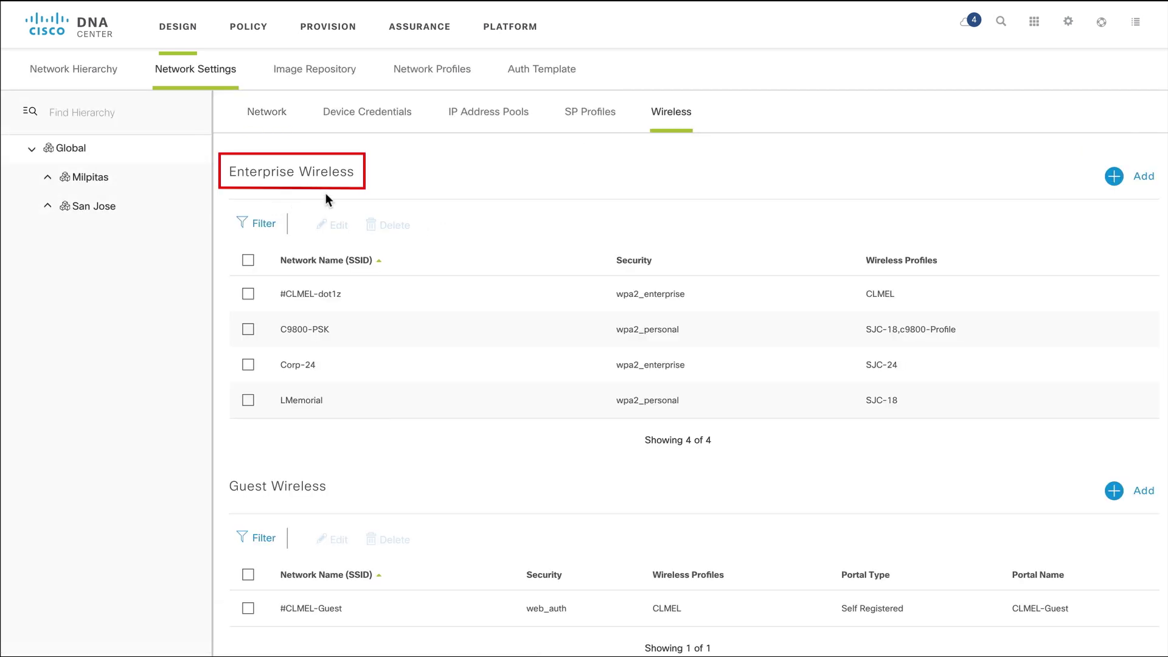
Add a new enterprise SSID with the name Corp_enterprise
{"action": "left_click", "coordinate": [1142, 184]}
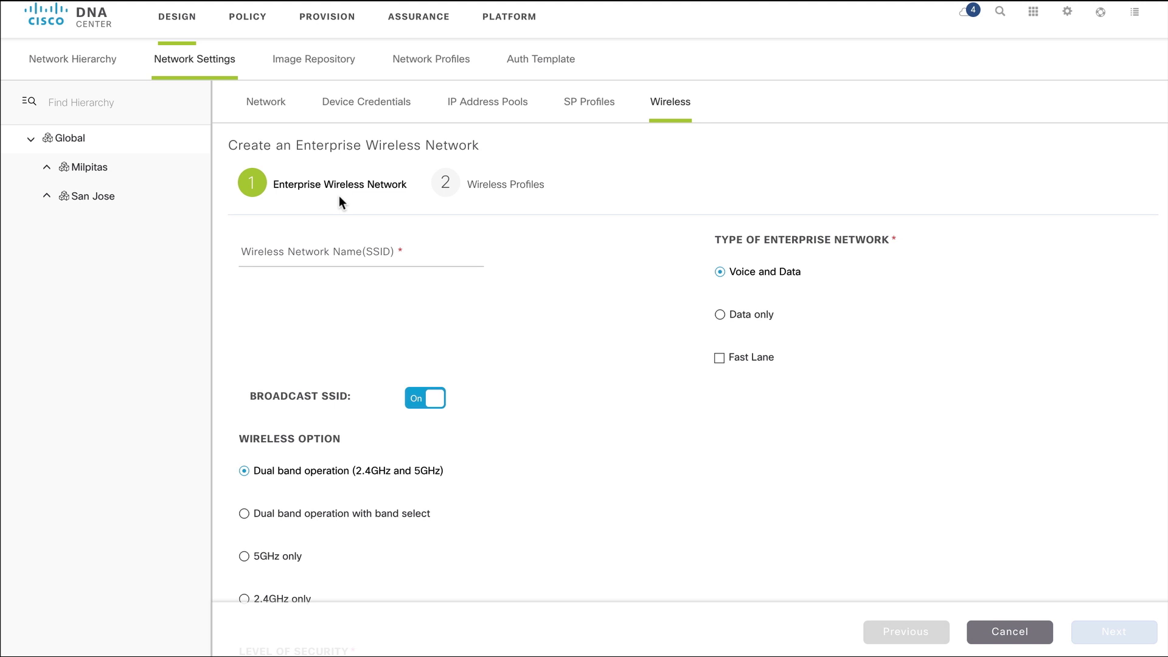
{"action": "left_click", "coordinate": [257, 258]}
{"action": "type", "text": "Cor"}
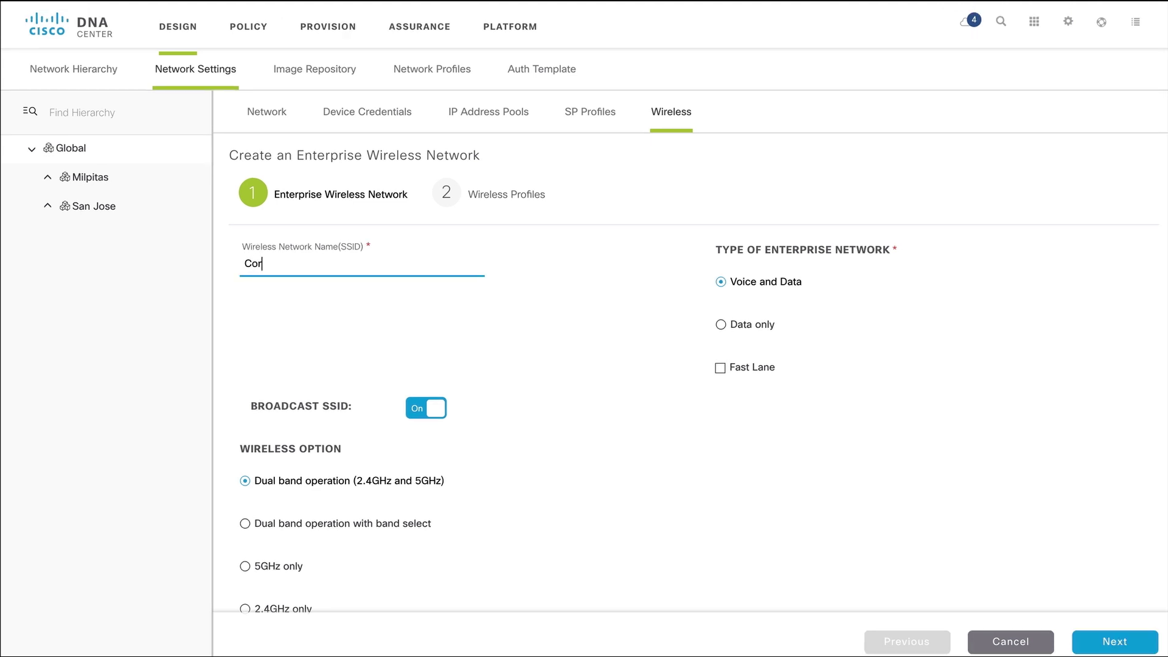
{"action": "type", "text": "p_enterprise"}
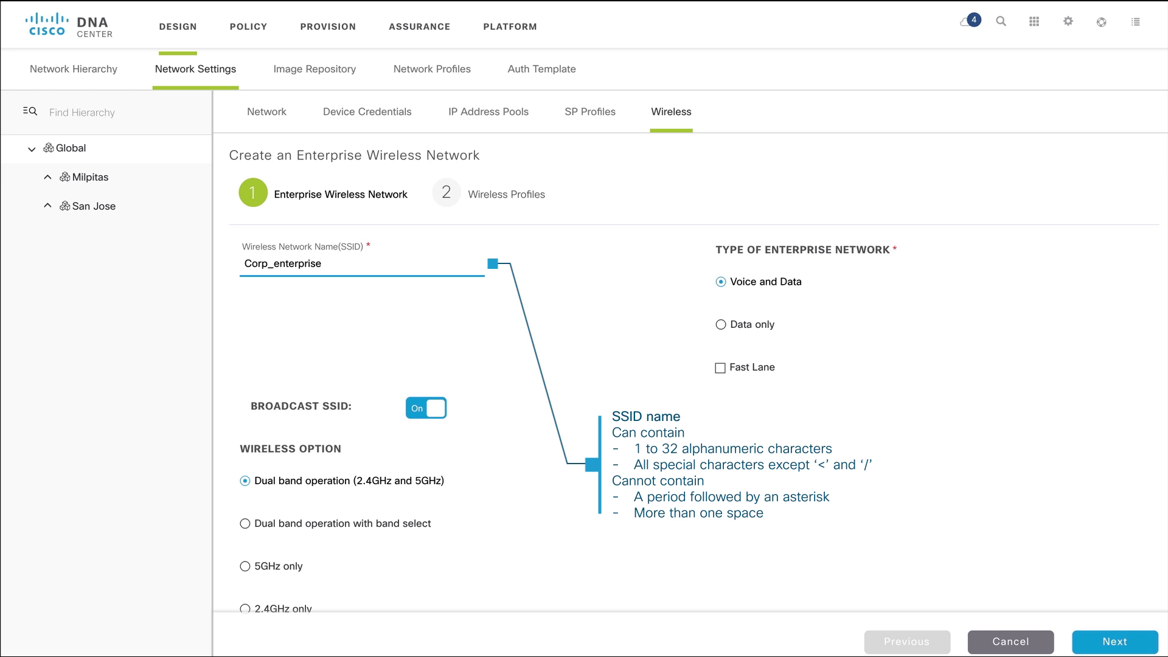
{"action": "scroll", "coordinate": [572, 258], "scroll_direction": "down", "scroll_amount": 1}
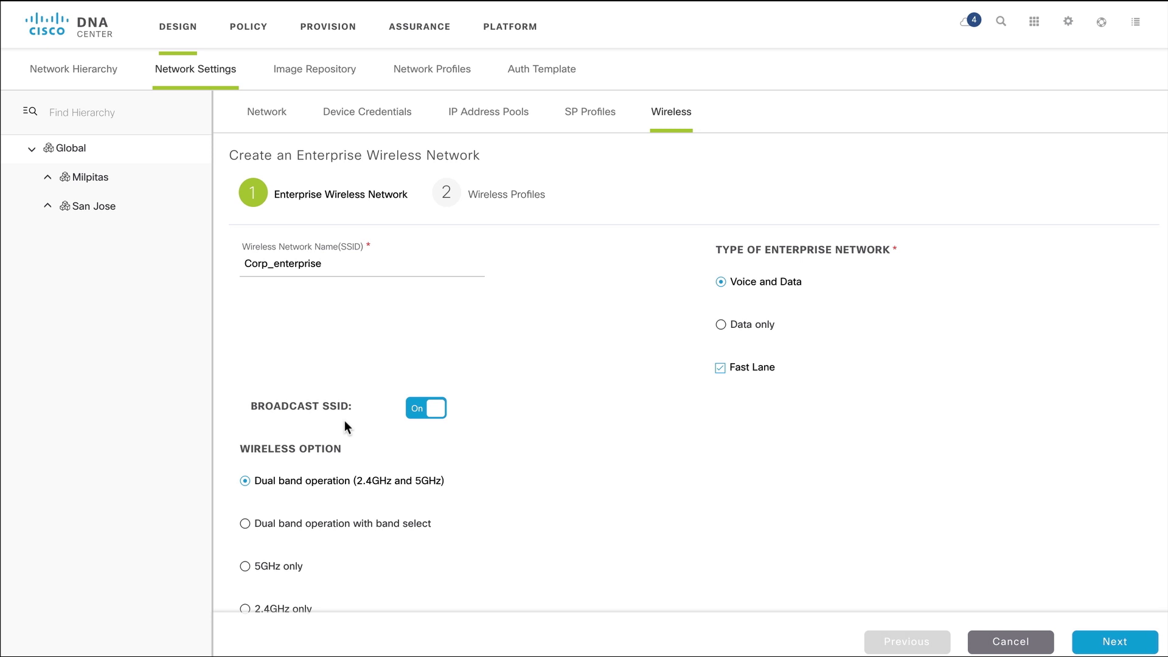
{"action": "left_click", "coordinate": [434, 421]}
{"action": "left_click", "coordinate": [433, 420]}
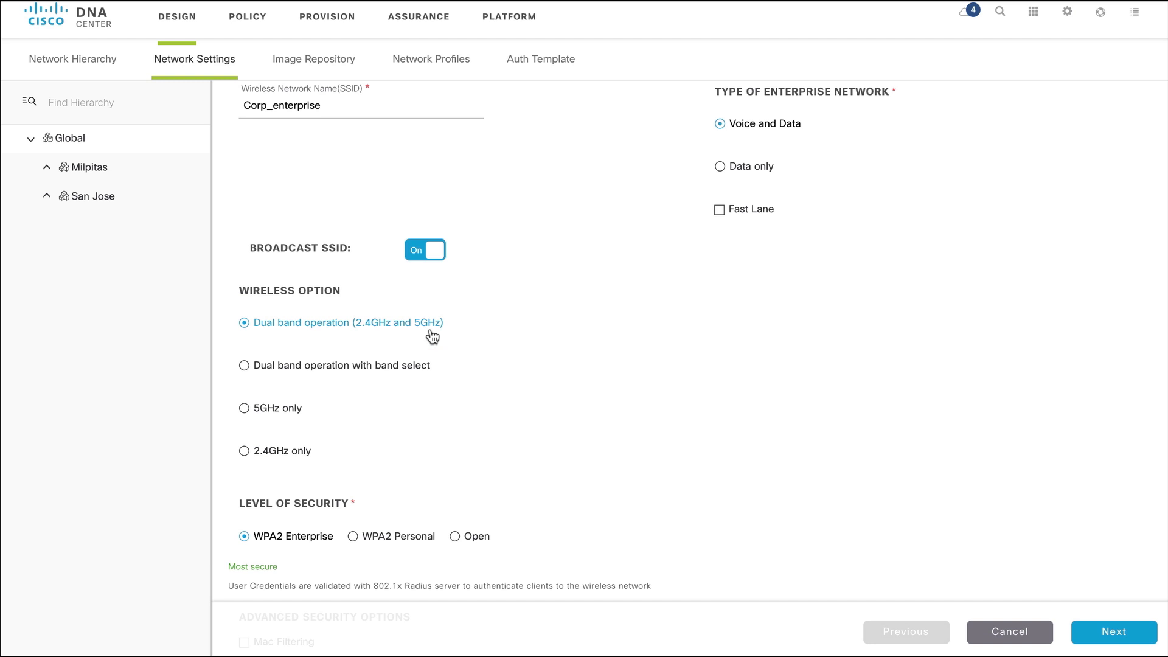
Enable Fast Transition (802.11r), keeping dual band with band select, Fast Lane and MAC filtering
{"action": "scroll", "coordinate": [462, 335], "scroll_direction": "down", "scroll_amount": 2}
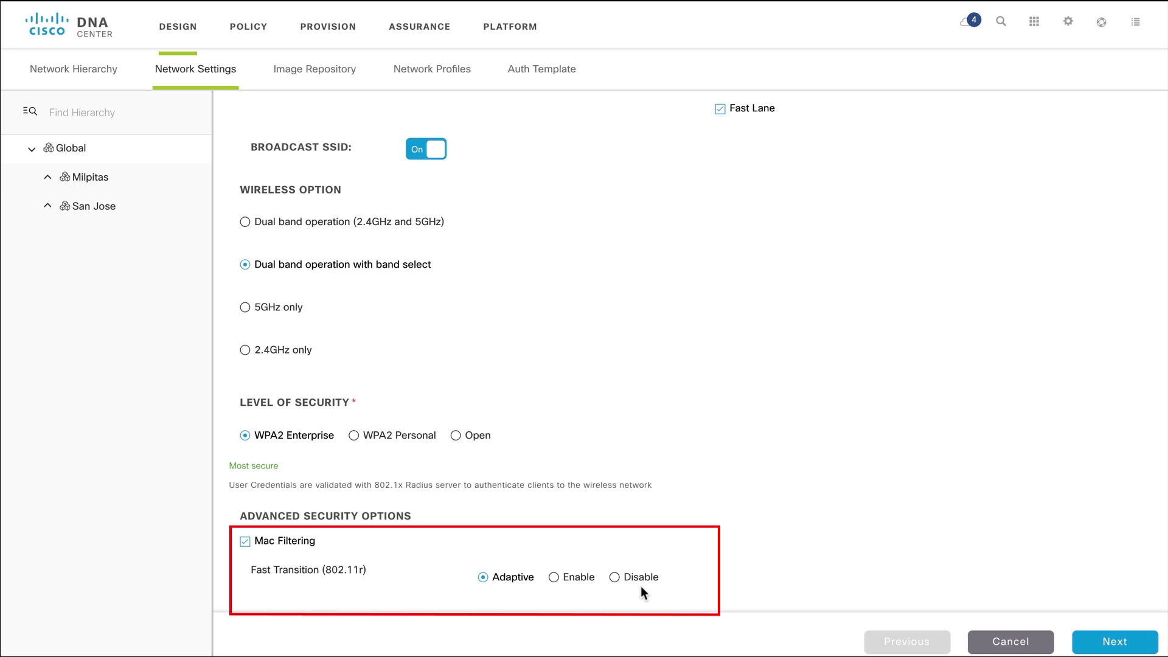
{"action": "left_click", "coordinate": [557, 582]}
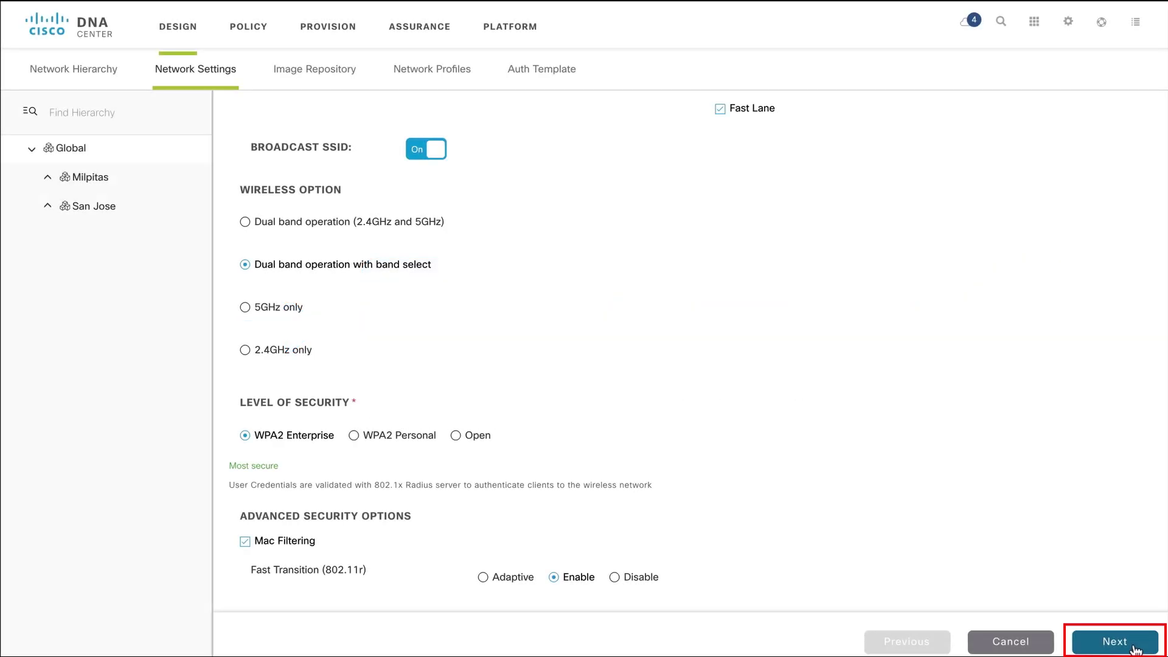
Proceed to the Wireless Profiles step and start a new wireless profile
{"action": "left_click", "coordinate": [1135, 650]}
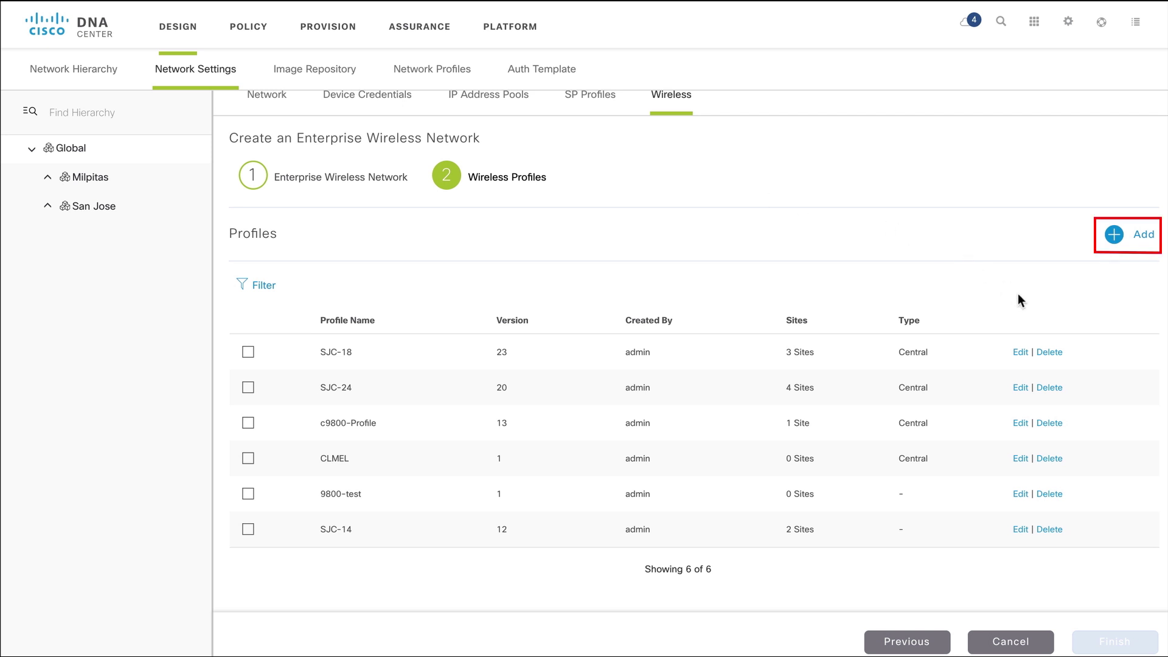
{"action": "left_click", "coordinate": [1114, 242]}
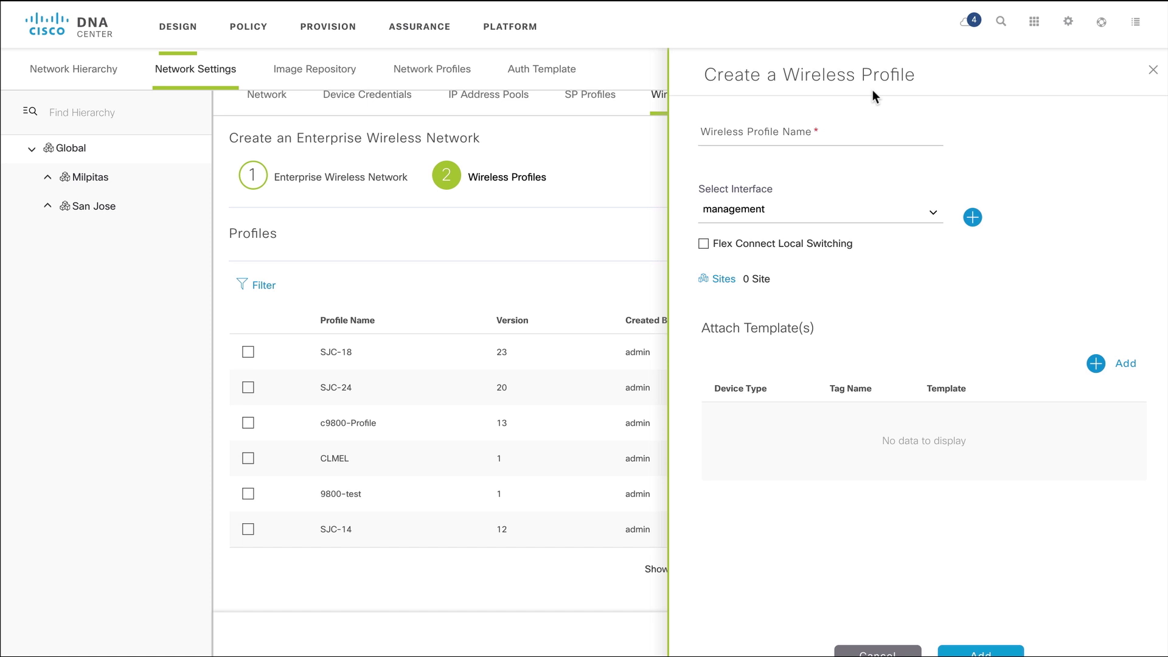
Name the wireless profile Corp_Enterprise_Profile, leaving the management interface unchanged
{"action": "left_click", "coordinate": [831, 119]}
{"action": "type", "text": "Corp_Enterprise_Profile"}
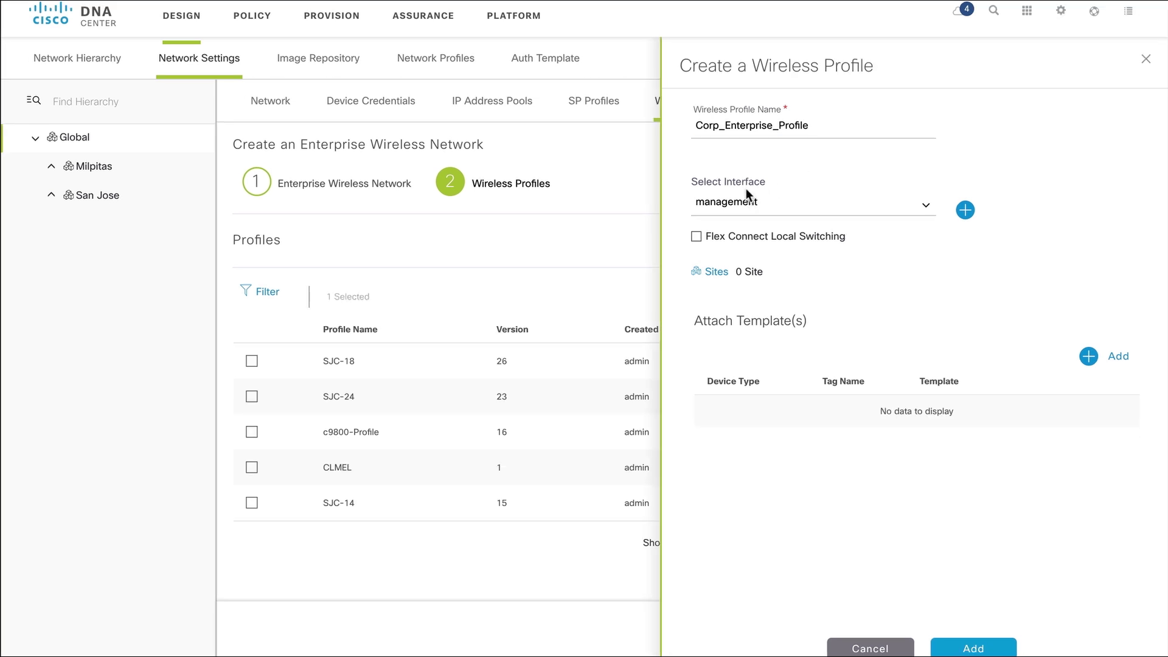
{"action": "left_click", "coordinate": [926, 211]}
{"action": "left_click", "coordinate": [1012, 204]}
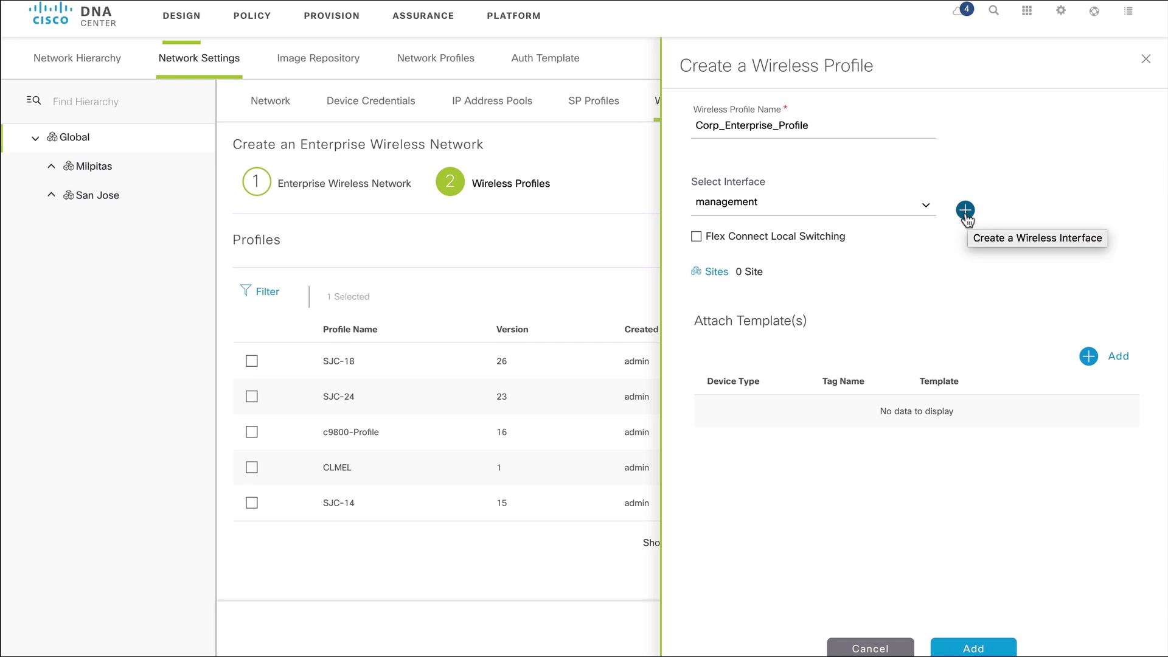
Create a new interface corp_interface with VLAN ID 6
{"action": "left_click", "coordinate": [965, 211]}
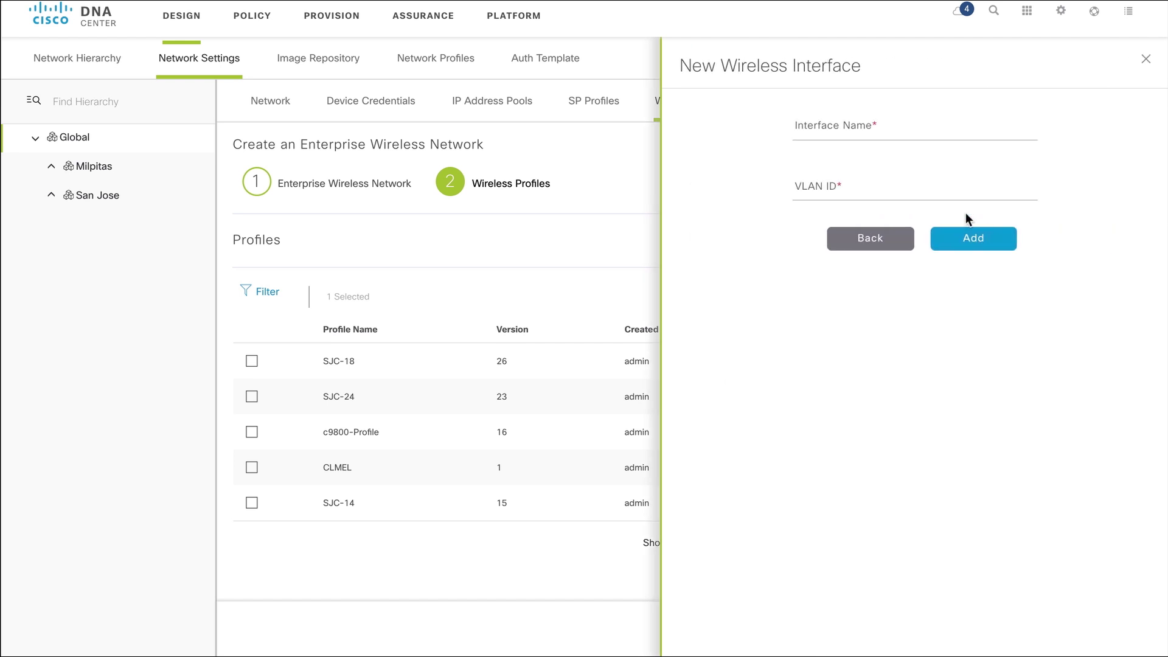
{"action": "type", "text": "co"}
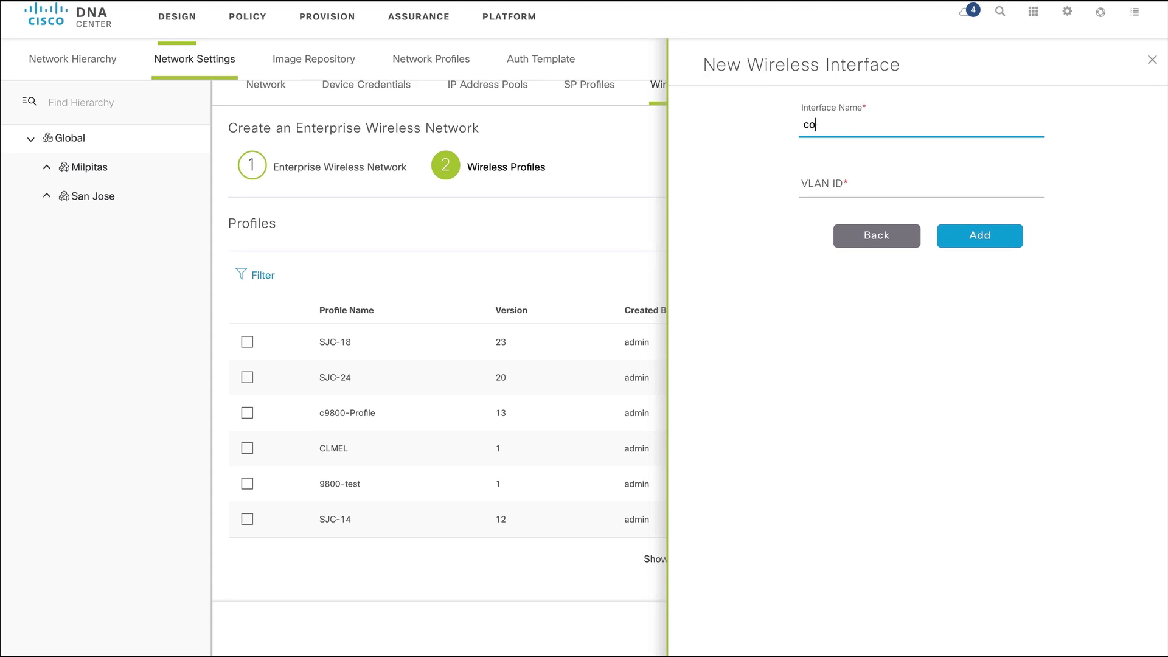
{"action": "type", "text": "rp_interface"}
{"action": "left_click", "coordinate": [827, 177]}
{"action": "type", "text": "6"}
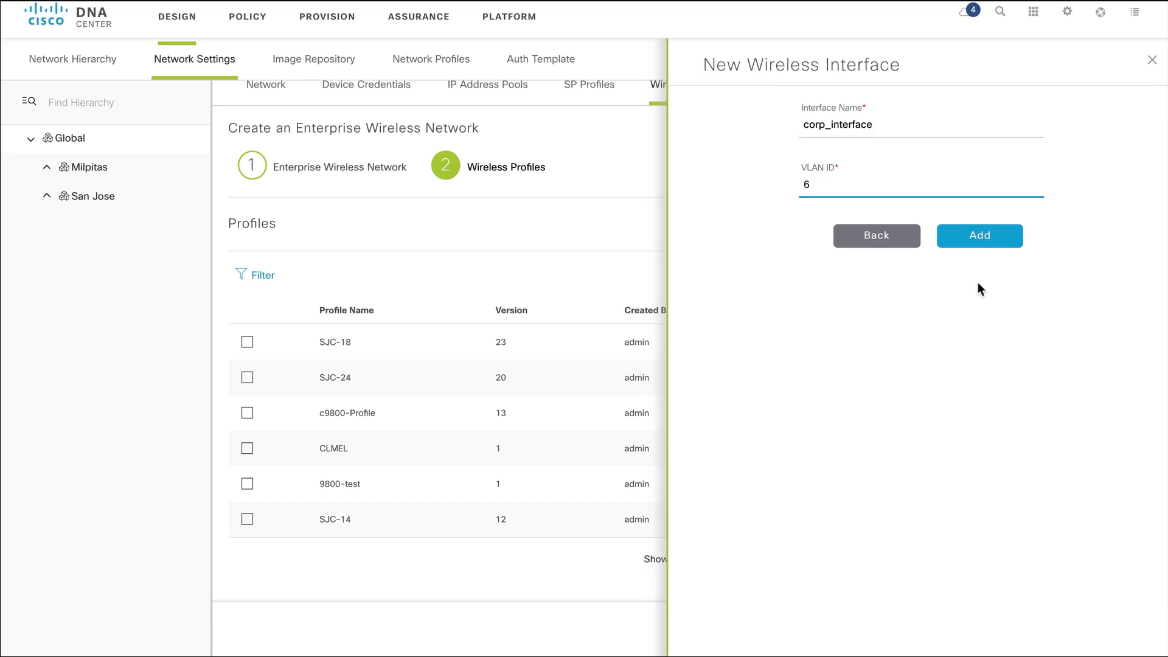
{"action": "left_click", "coordinate": [995, 247]}
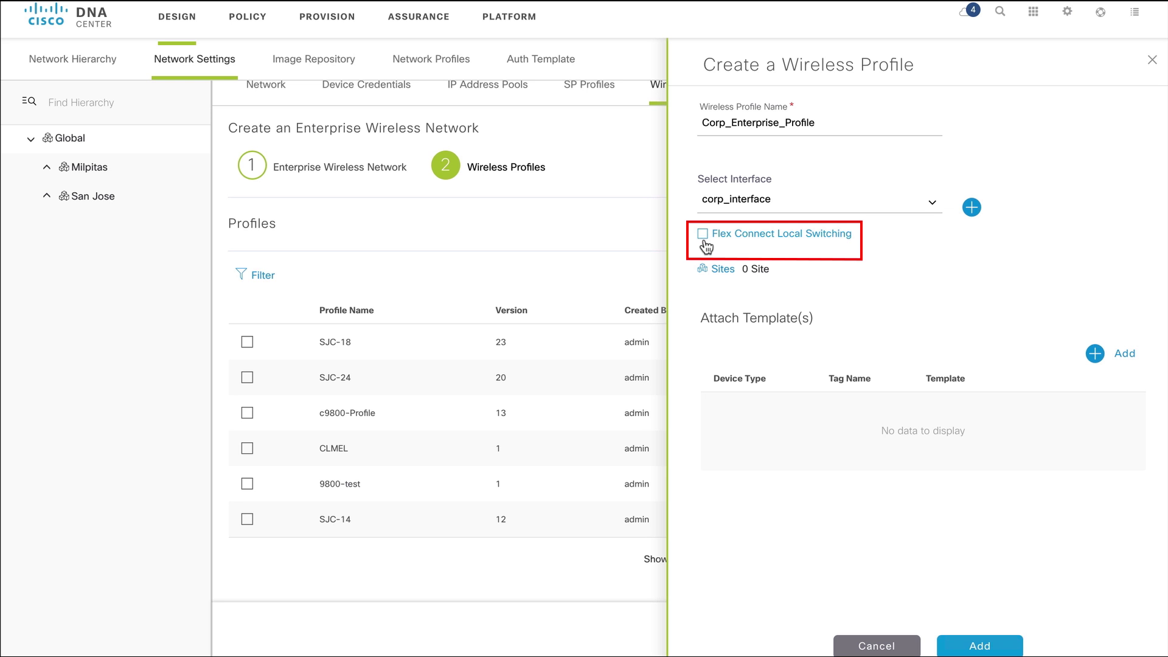
Enable Flex Connect Local Switching with Local to VLAN set to 6
{"action": "left_click", "coordinate": [703, 241]}
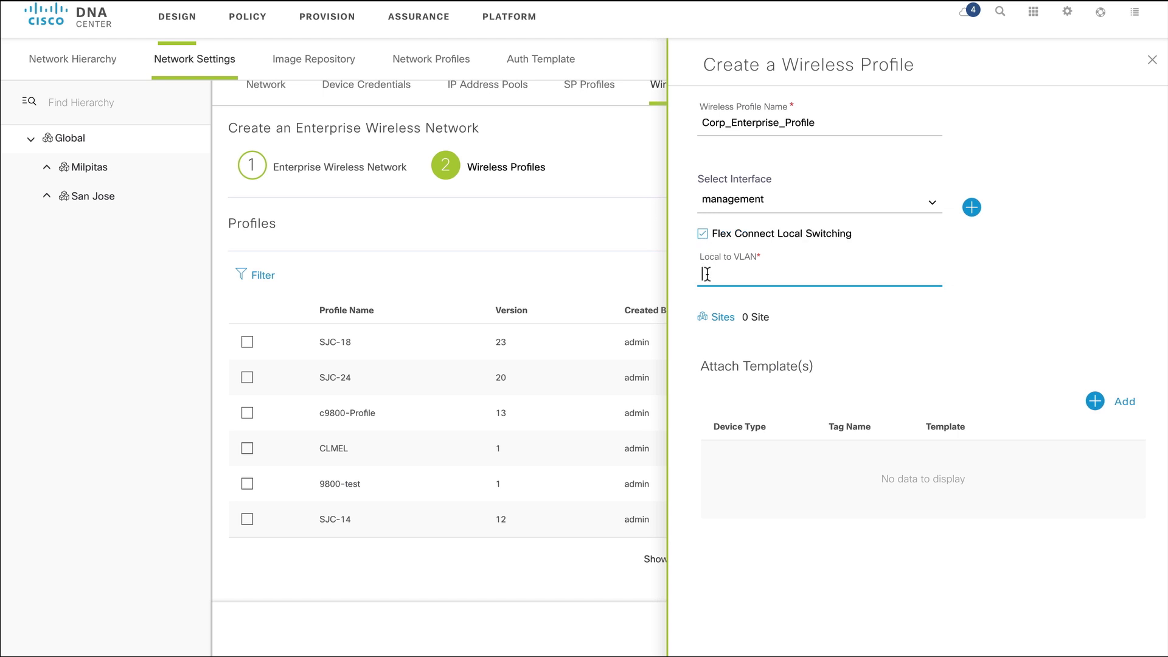
{"action": "type", "text": "6"}
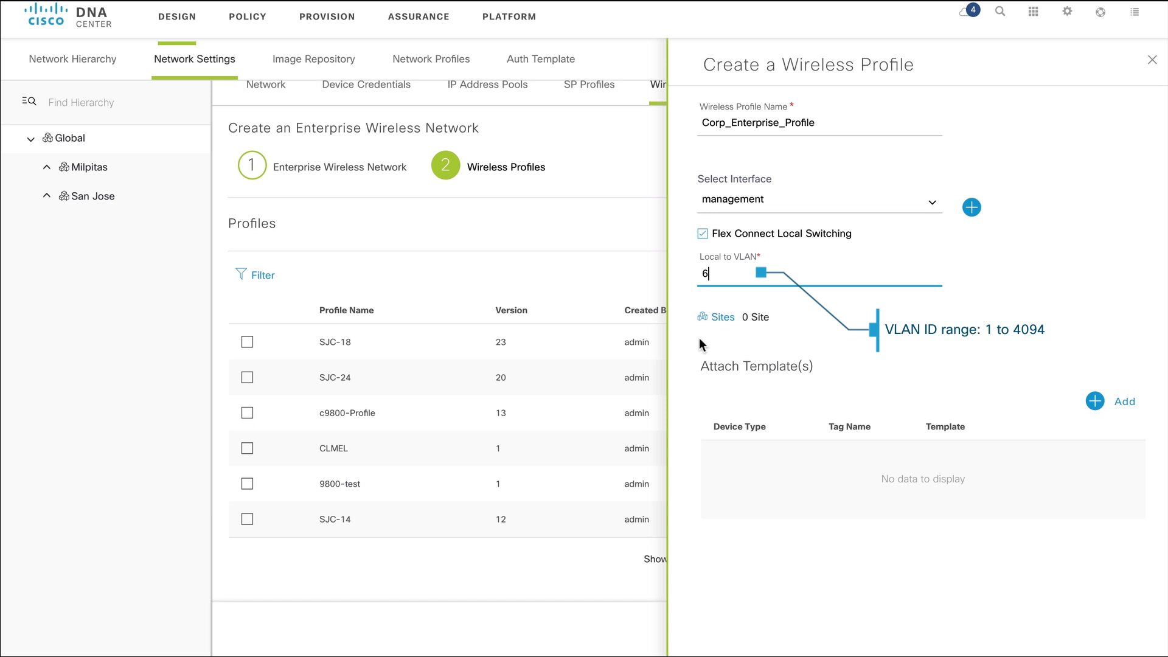
Assign the profile to the Bldg 25 site under Milpitas
{"action": "left_click", "coordinate": [723, 317]}
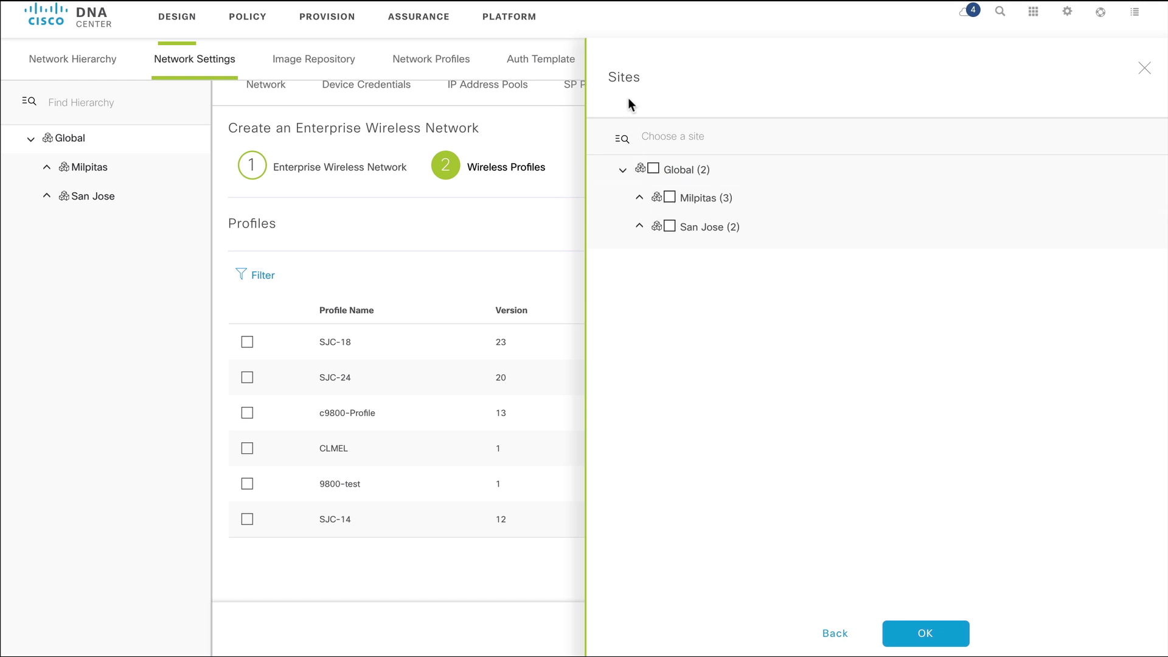
{"action": "left_click", "coordinate": [638, 202]}
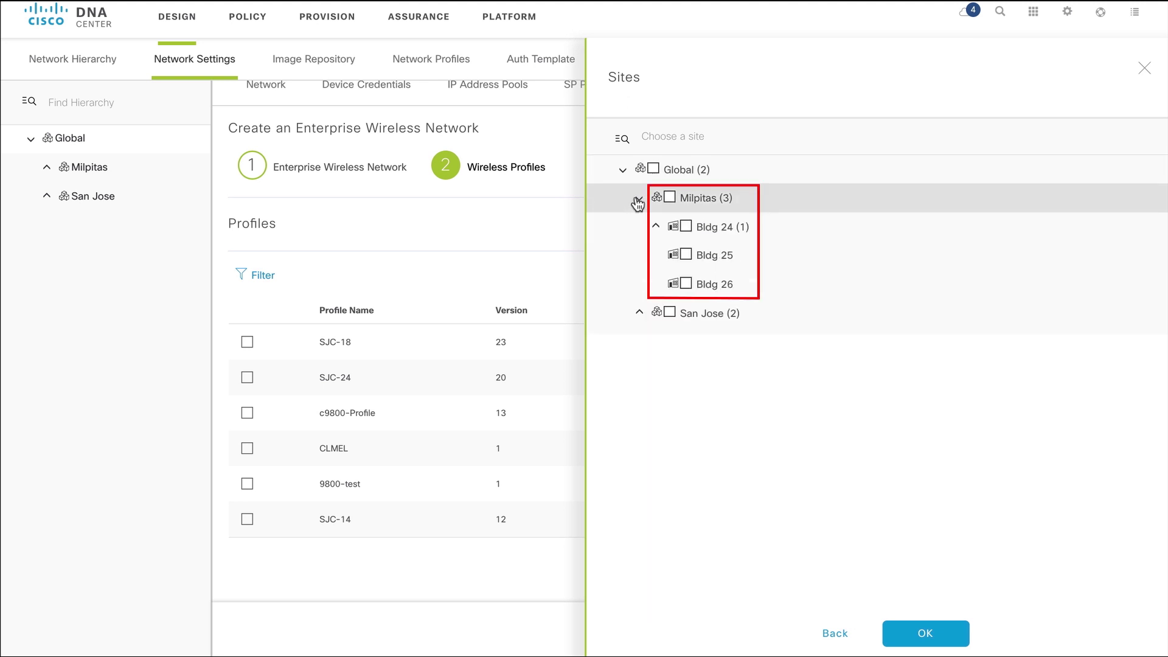
{"action": "left_click", "coordinate": [686, 255]}
{"action": "left_click", "coordinate": [952, 634]}
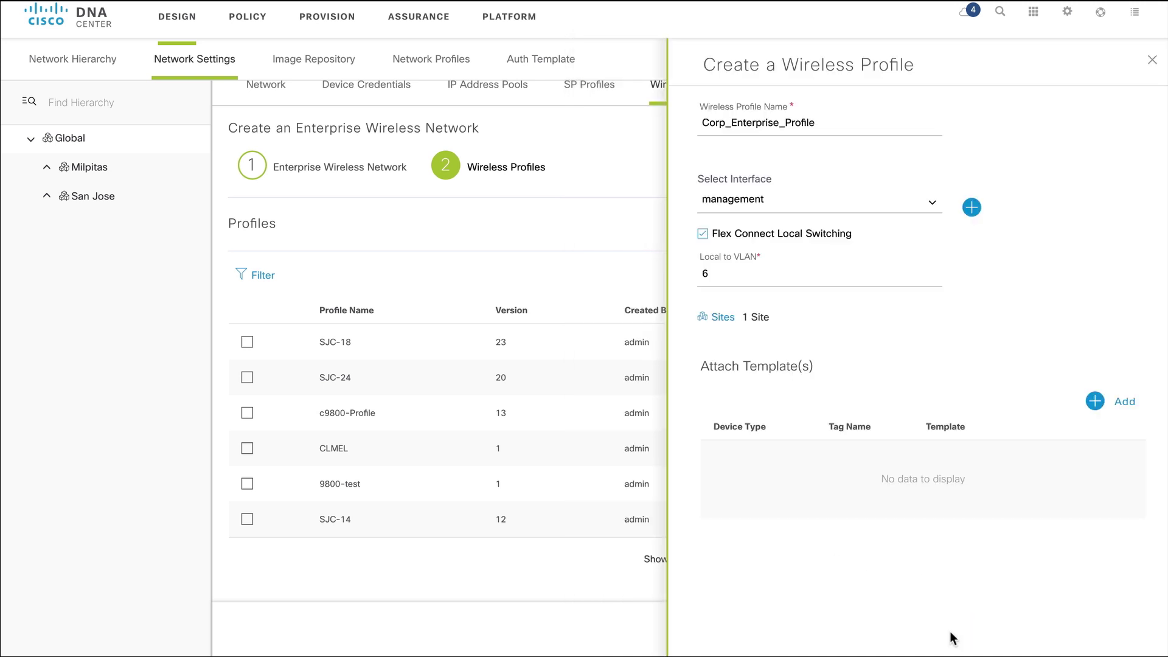
Add Corp_Enterprise_Profile with its 1 site and finish the Corp_enterprise SSID wizard
{"action": "scroll", "coordinate": [762, 328], "scroll_direction": "down", "scroll_amount": 2}
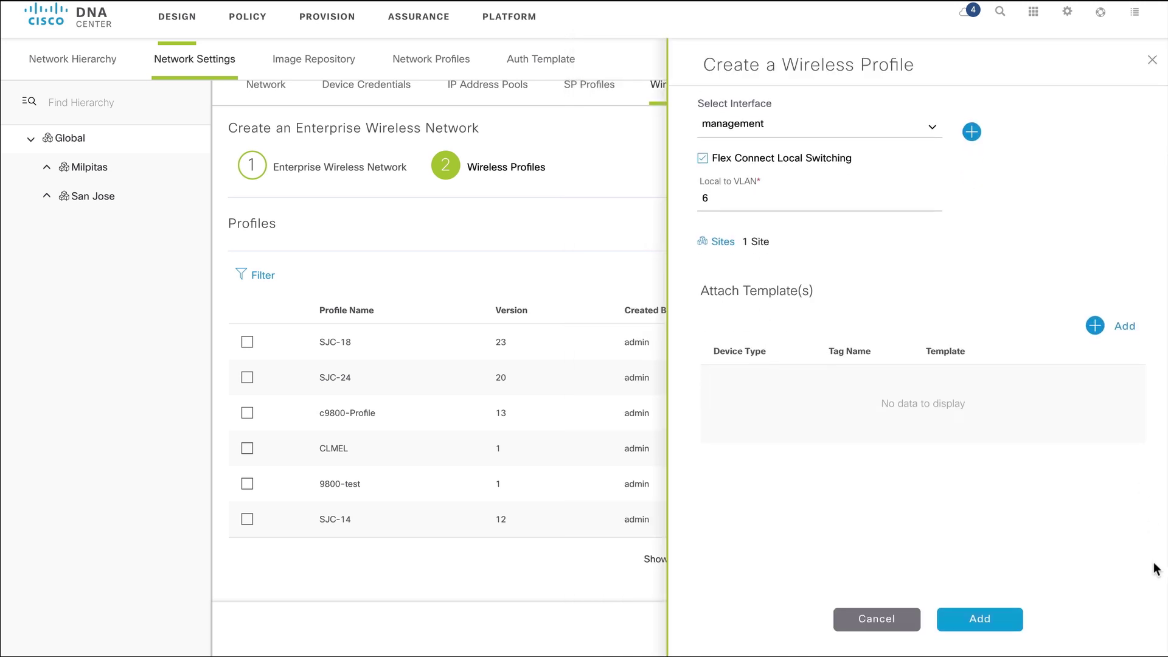
{"action": "left_click", "coordinate": [980, 619]}
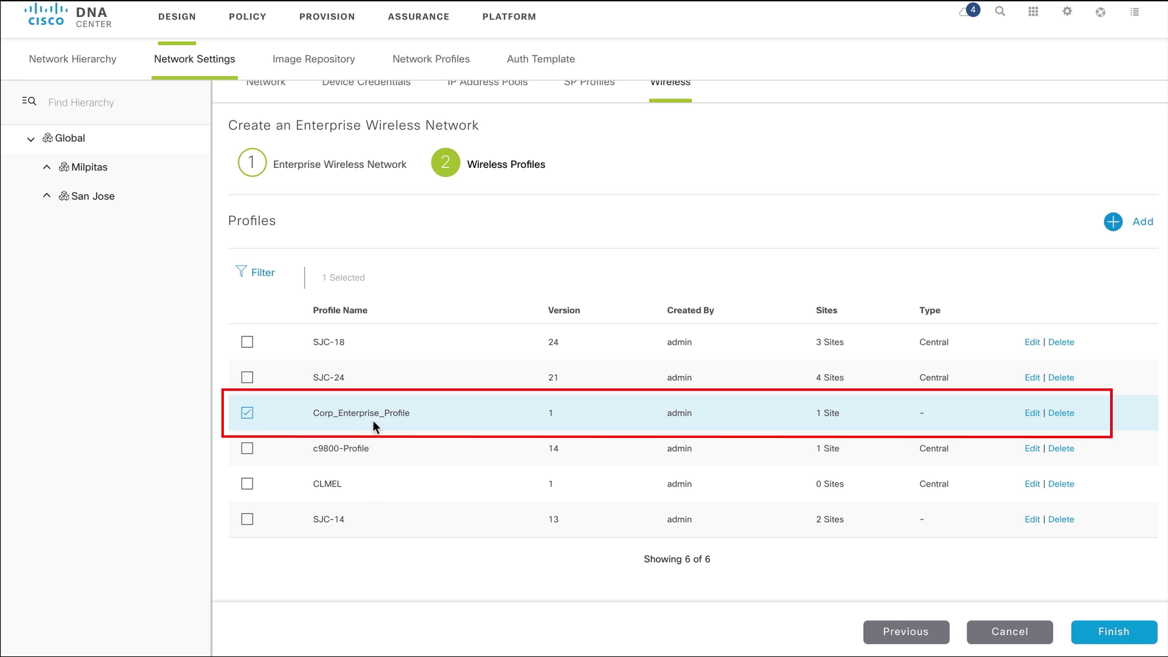
{"action": "left_click", "coordinate": [1125, 641]}
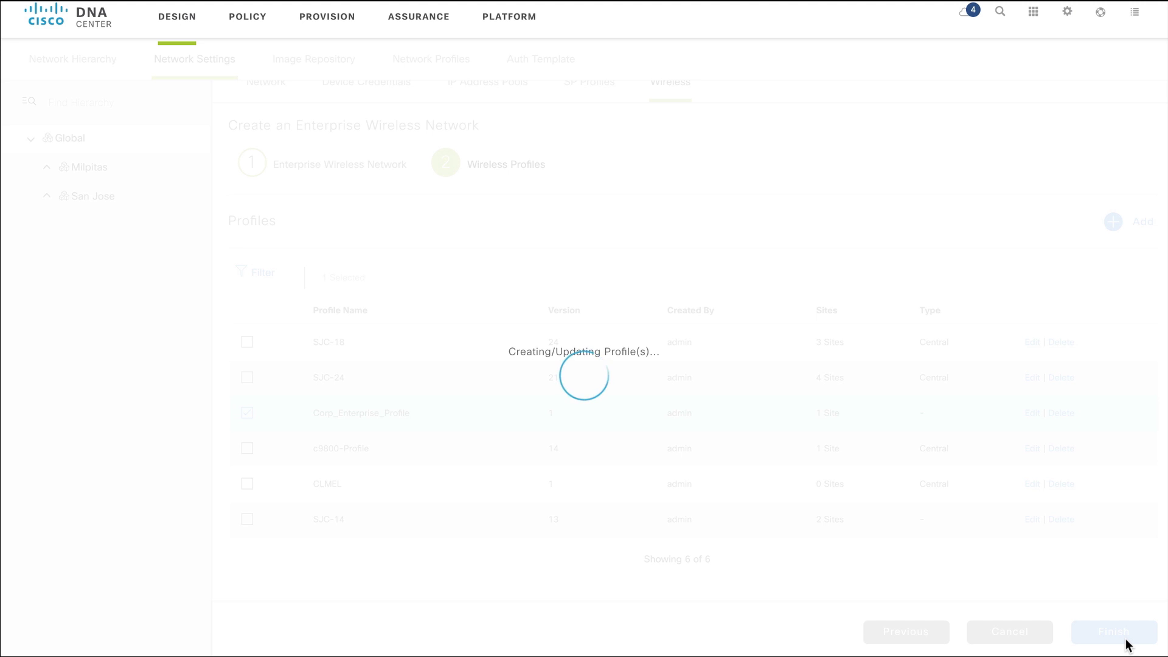